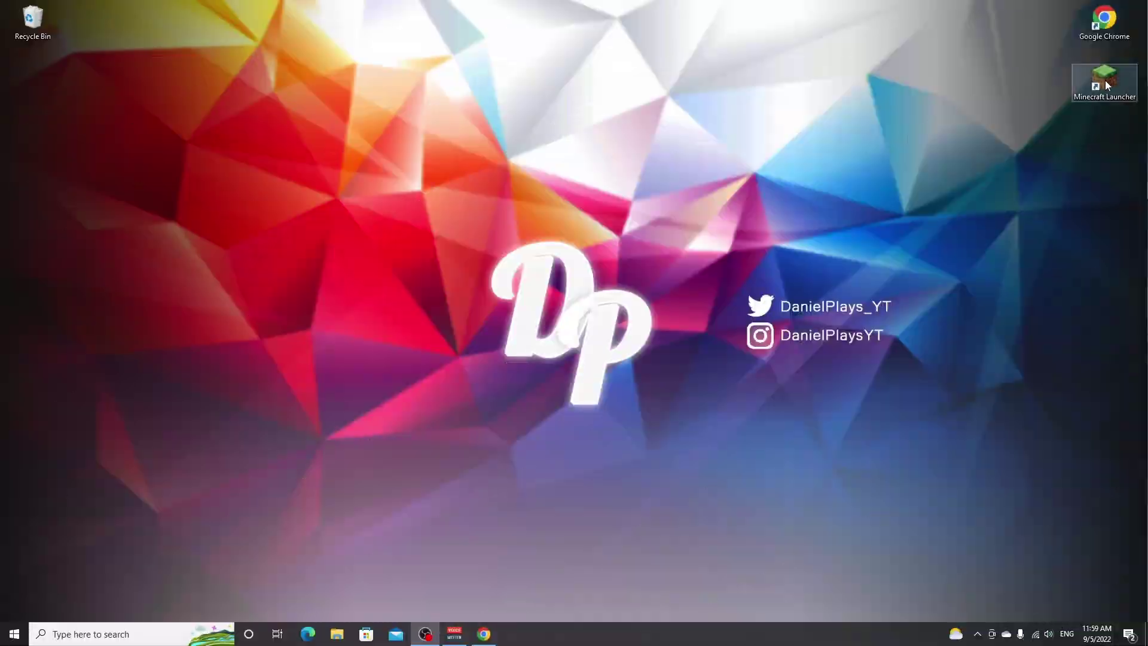
# Step: Open the Minecraft Launcher, start the latest release 1.19.2 once, and quit the game from its title screen
pyautogui.doubleClick(1106, 84)
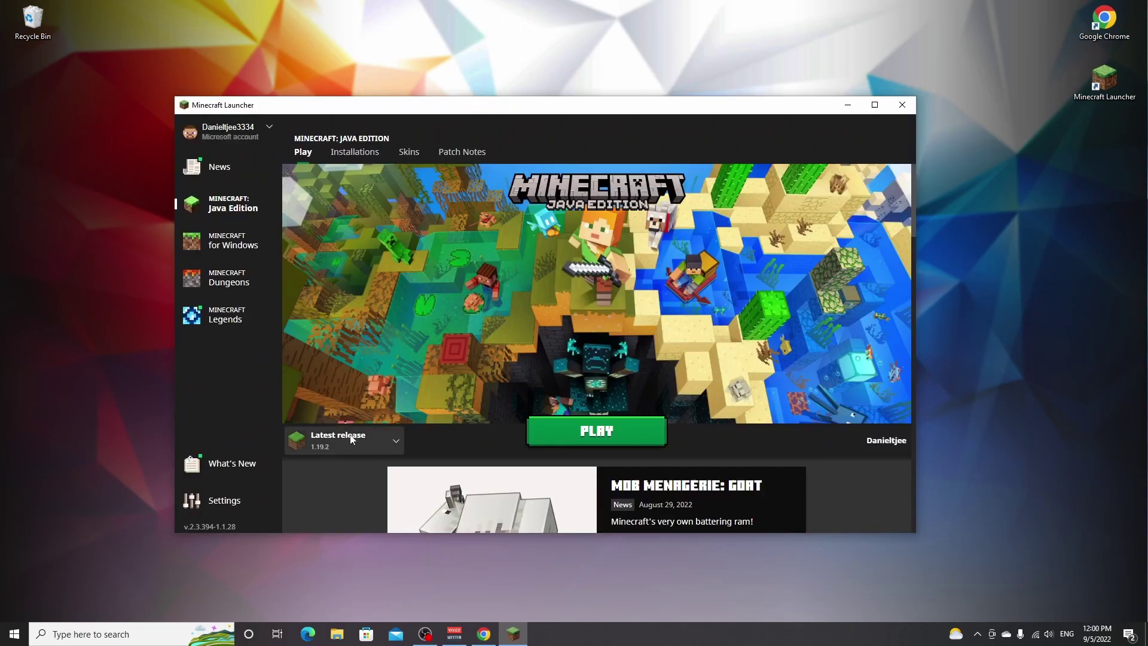
pyautogui.click(596, 434)
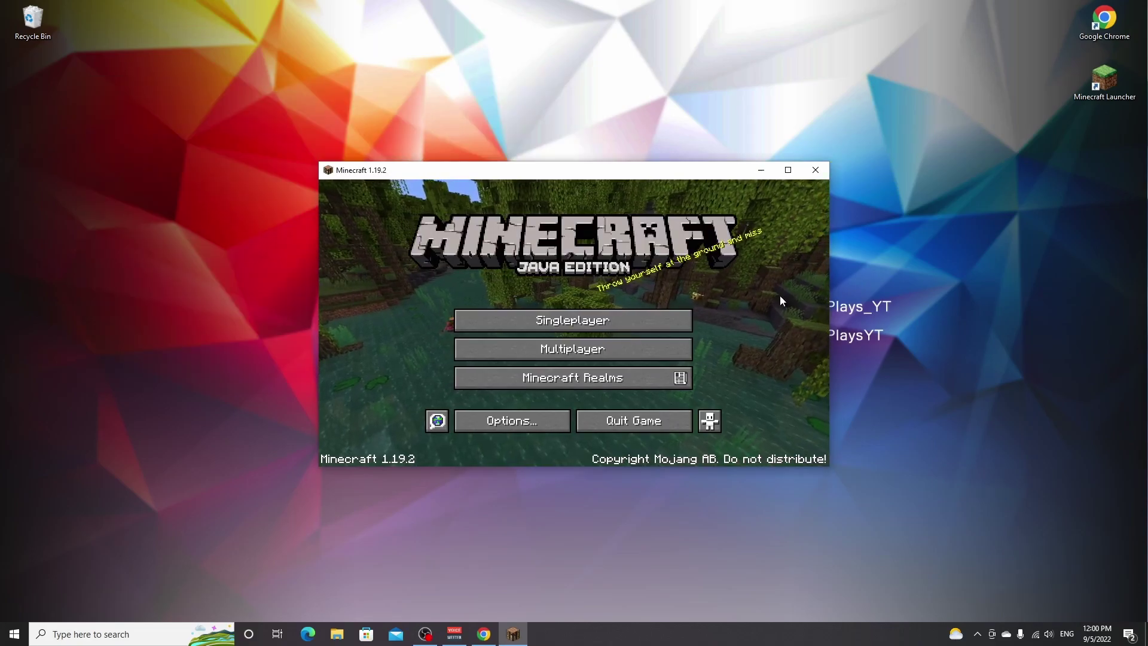
pyautogui.click(632, 419)
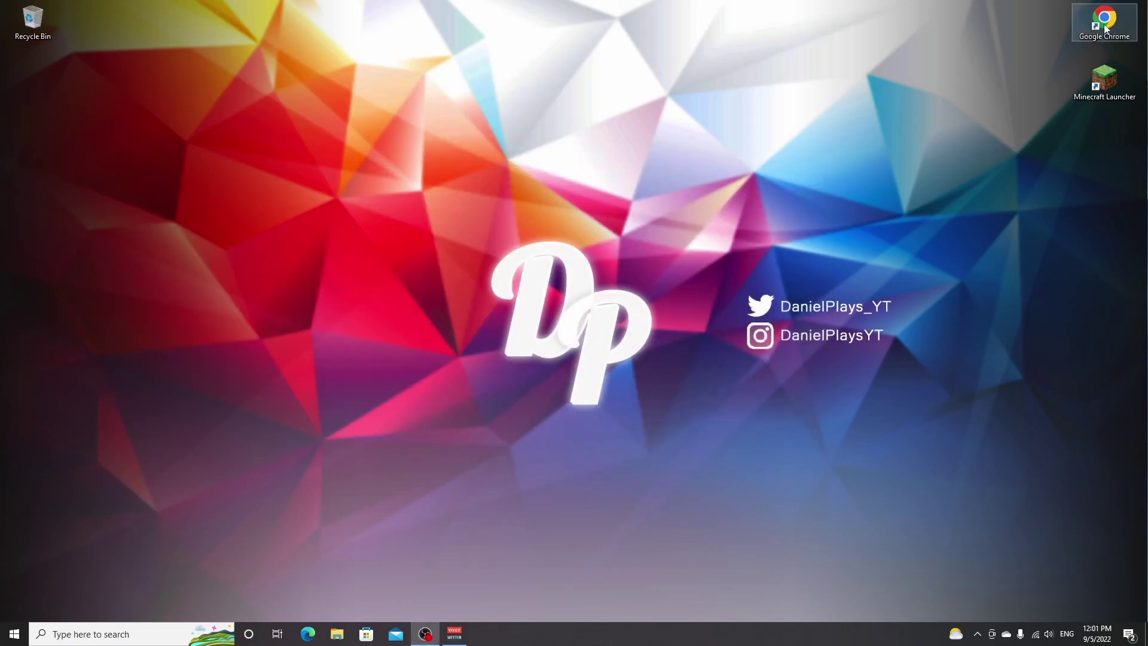
# Step: Switch to Google Chrome and open the How To Install Optifine tutorial in a new tab from the Builders QOL Shaders download section
pyautogui.doubleClick(1104, 23)
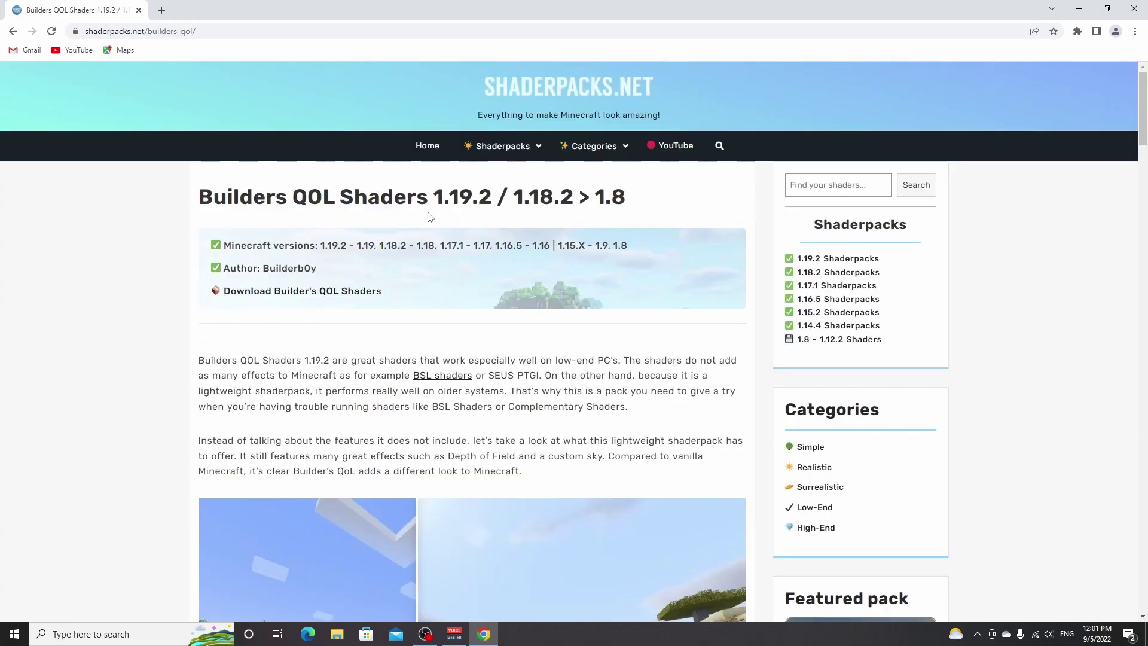
pyautogui.click(347, 290)
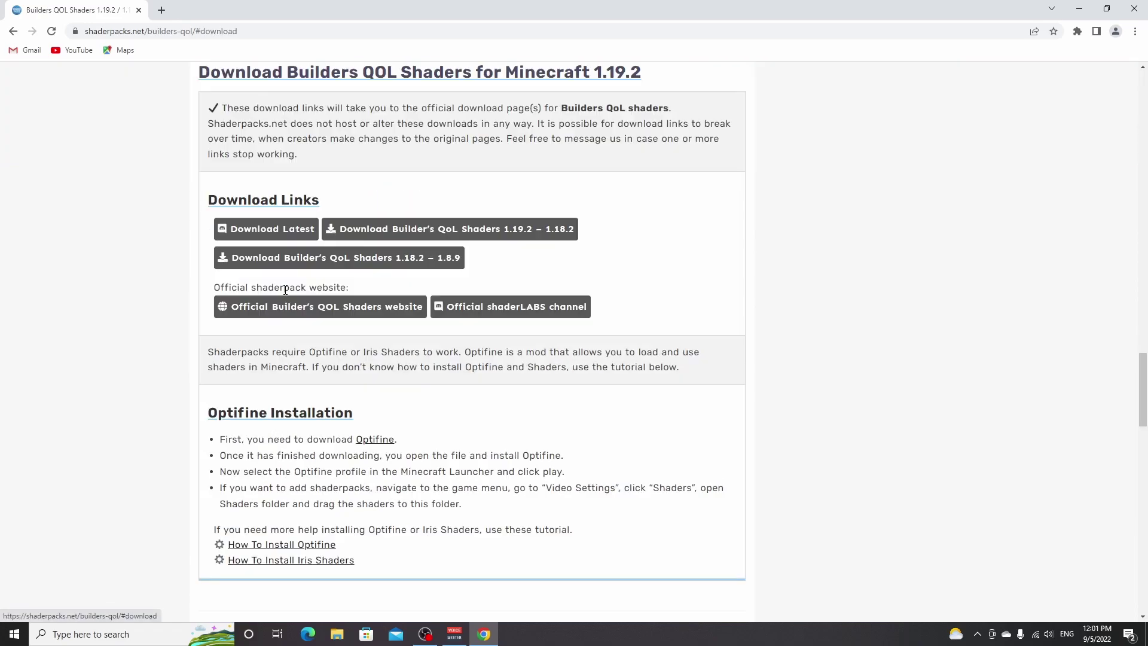
pyautogui.rightClick(286, 545)
pyautogui.click(331, 452)
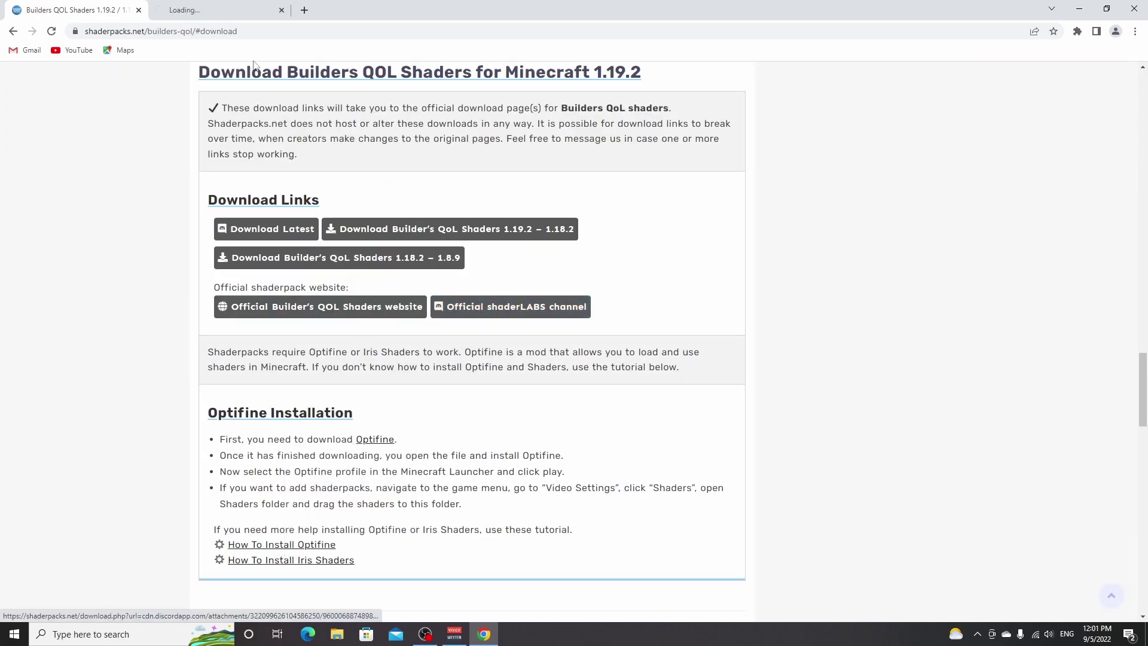
pyautogui.click(222, 10)
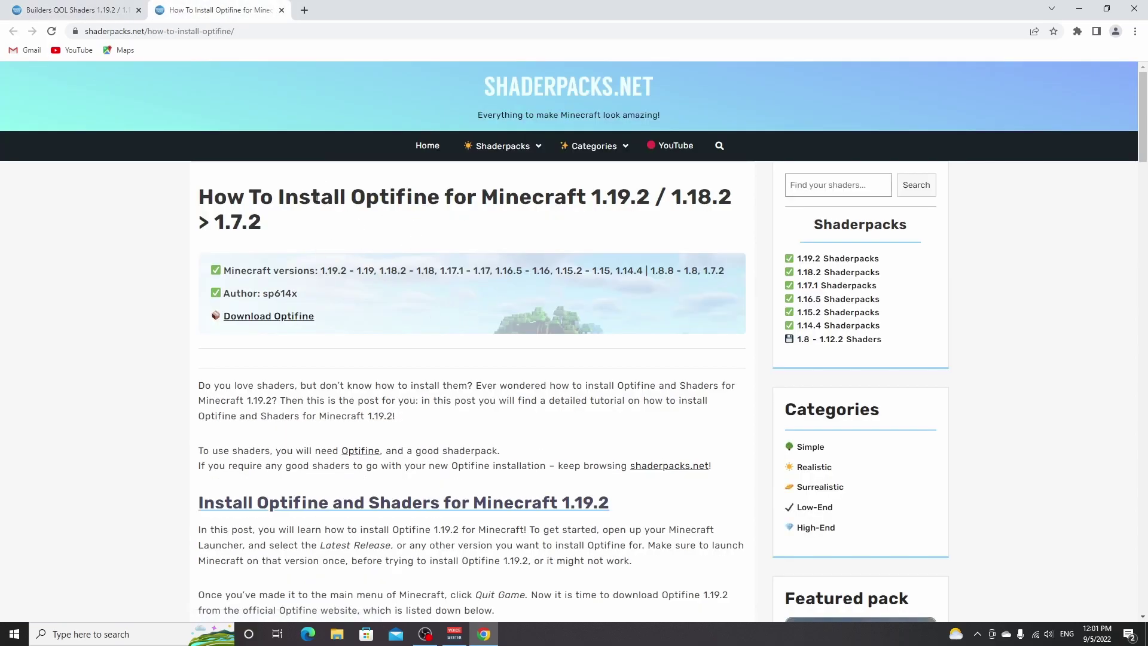
pyautogui.hotkey('ctrl', 'Tab')
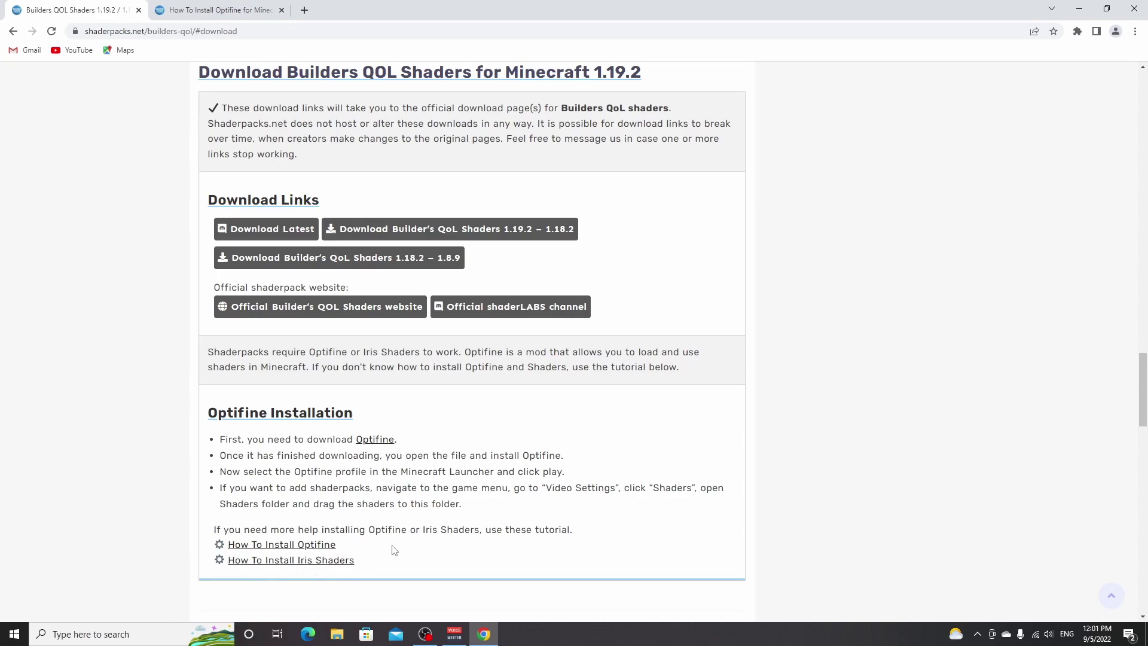
pyautogui.click(218, 10)
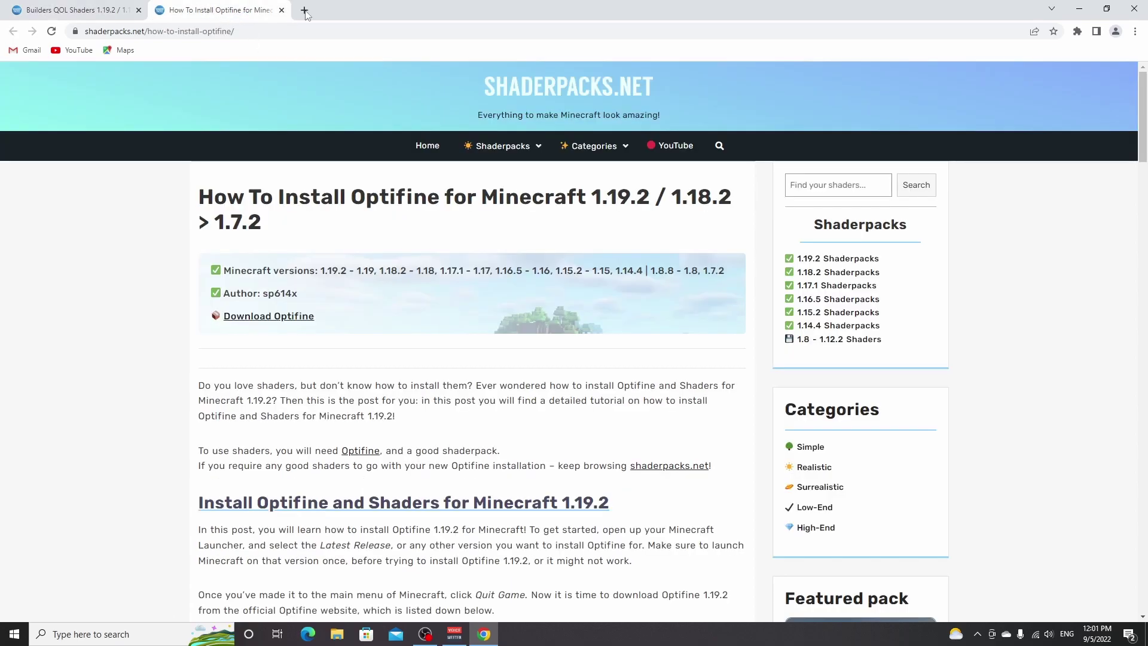
# Step: Open the tutorial's Optifine link in a new tab and bring up the OptiFine downloads page
pyautogui.scroll(-3, 475, 314)
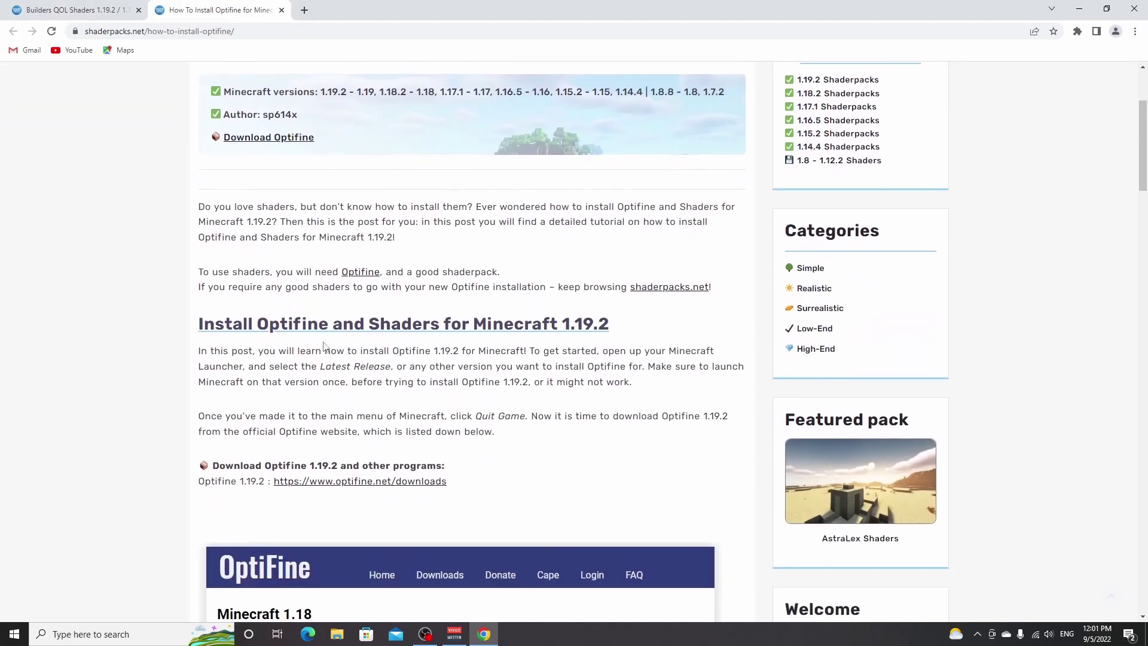
pyautogui.rightClick(360, 278)
pyautogui.click(369, 284)
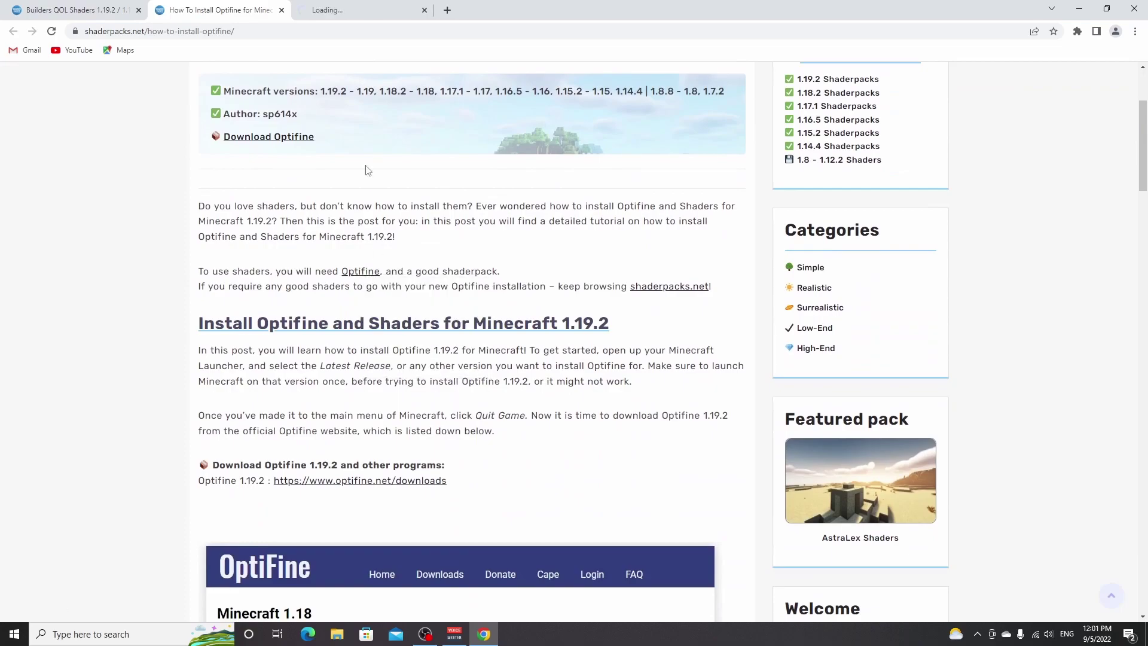
pyautogui.click(358, 9)
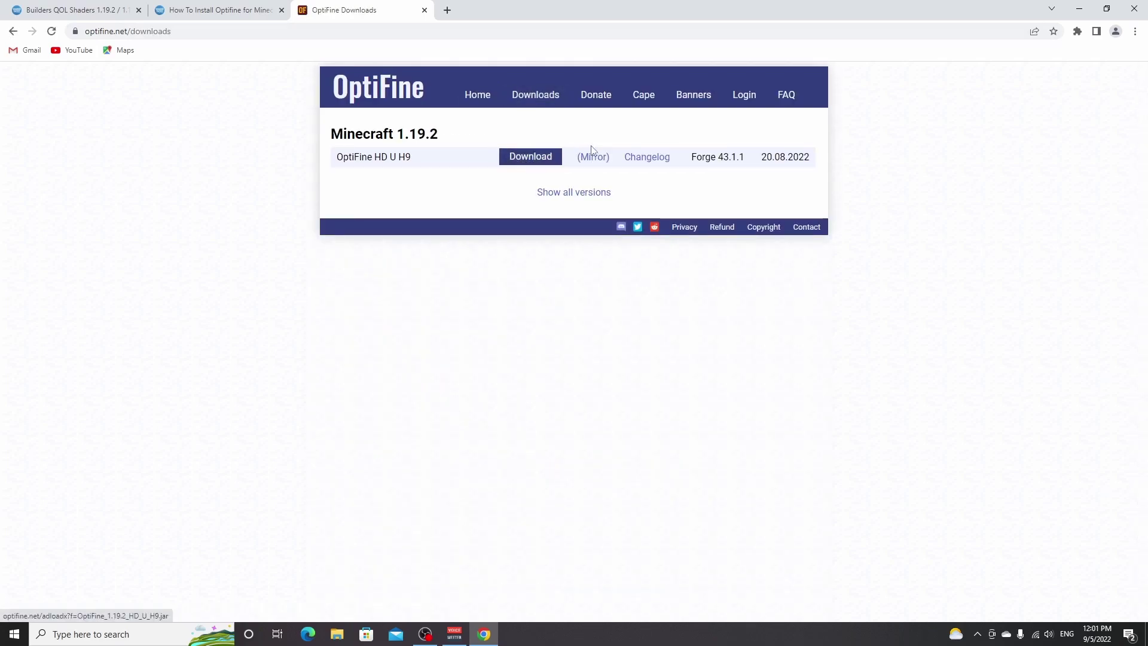
# Step: Download OptiFine HD U H9 for Minecraft 1.19.2, skipping the advertisement page, and close the download tab
pyautogui.click(526, 156)
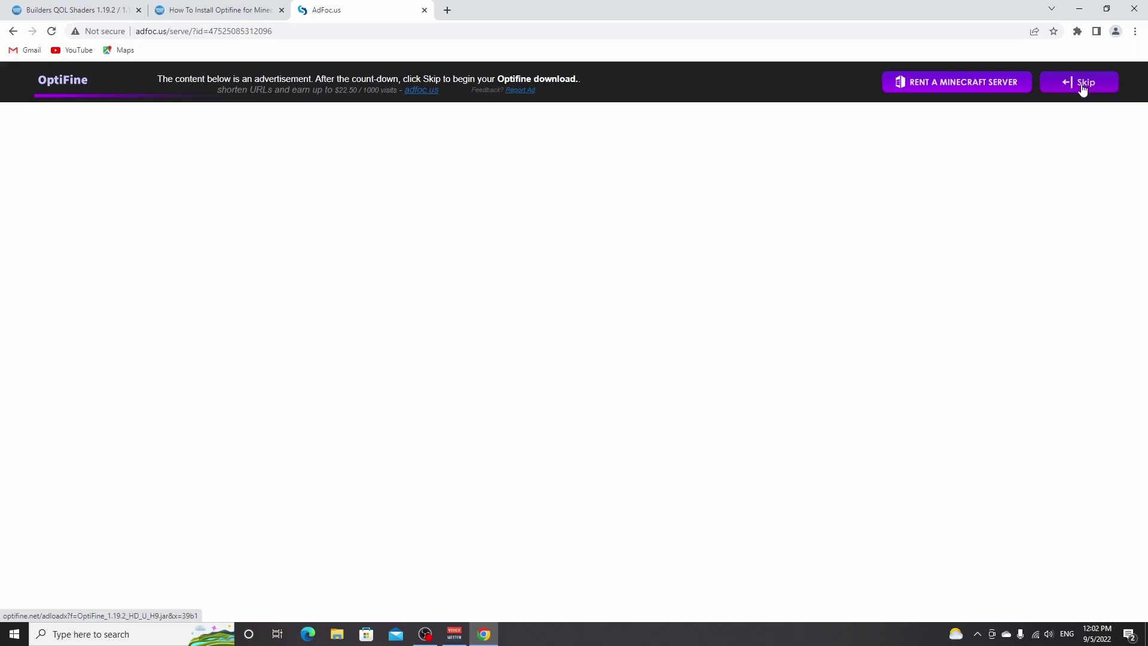
pyautogui.click(1082, 84)
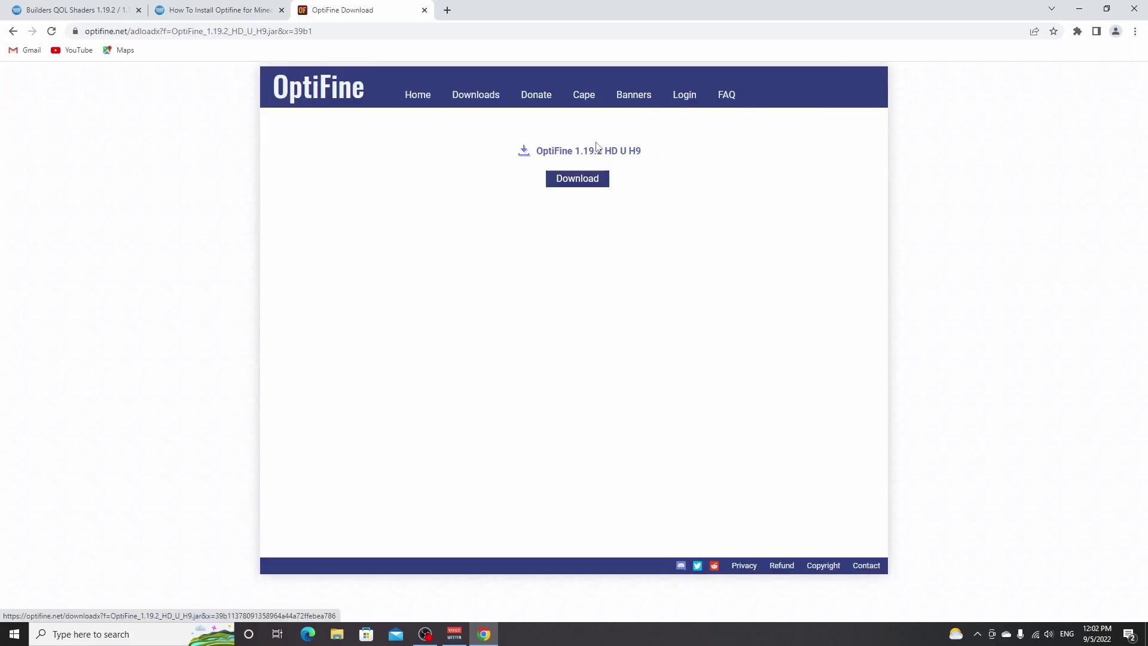
pyautogui.click(571, 182)
pyautogui.click(425, 10)
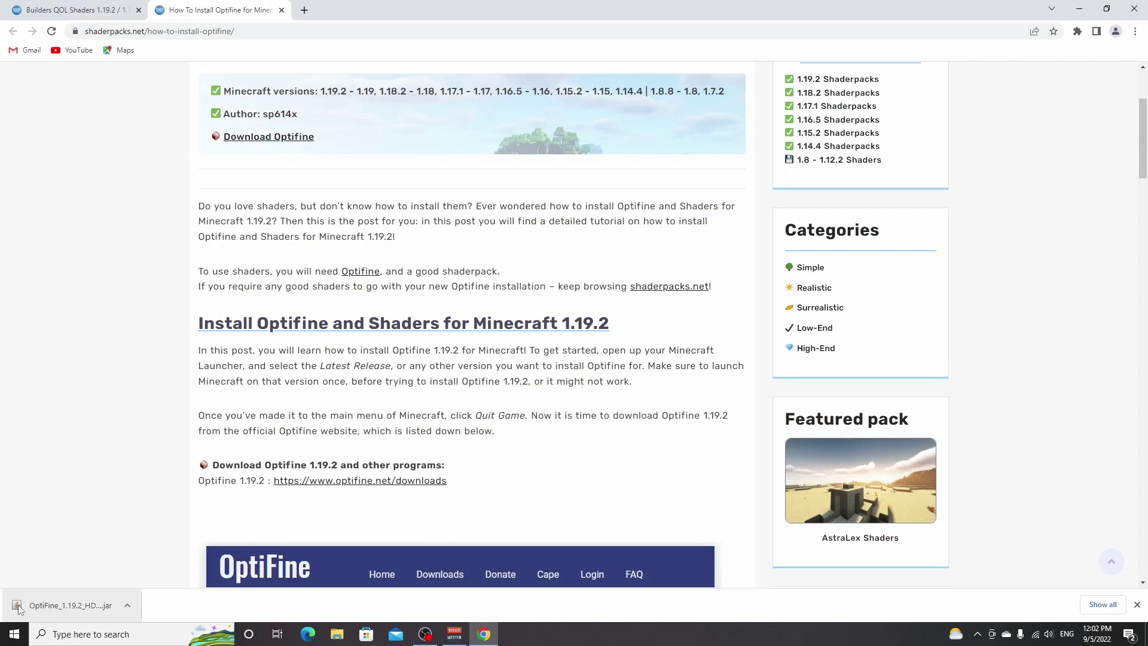
# Step: Check the guide's Jarfix and Java section, and run the downloaded installer to install OptiFine HD Ultra H9 in the default folder
pyautogui.scroll(-14, 523, 335)
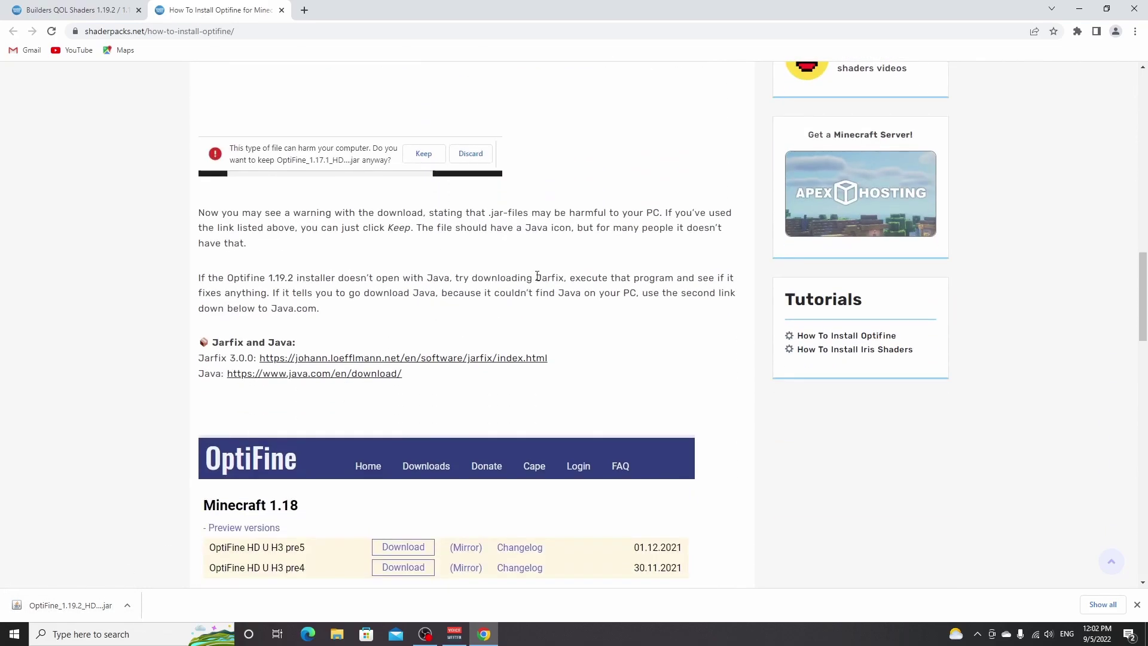
pyautogui.scroll(-1, 297, 273)
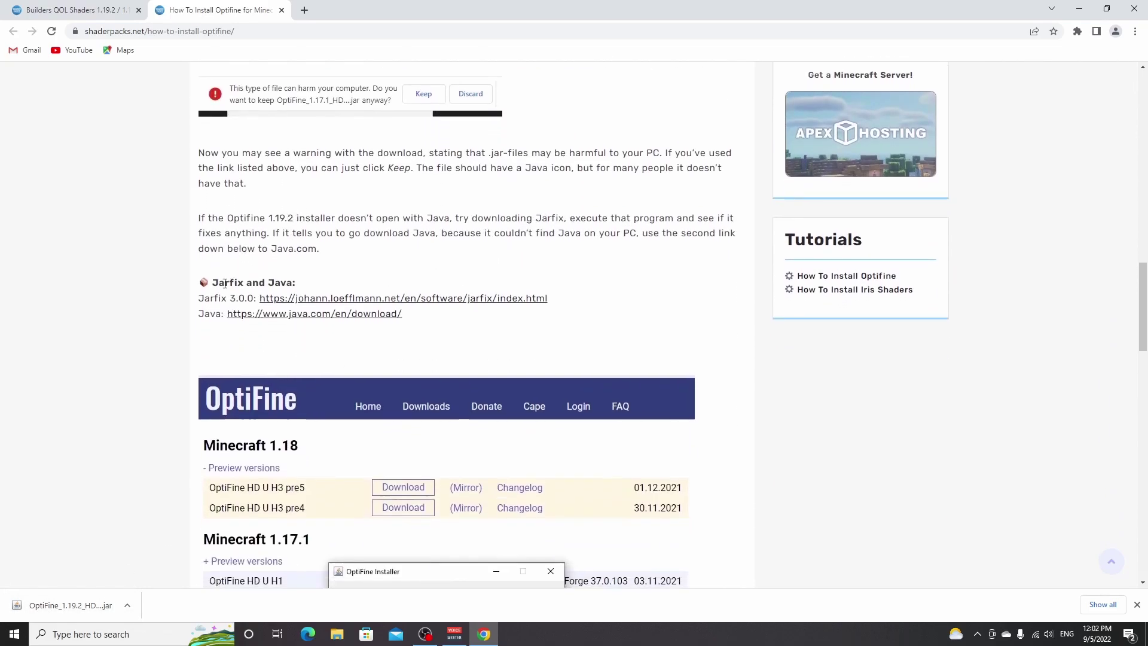
pyautogui.moveTo(213, 283); pyautogui.dragTo(293, 285)
pyautogui.click(347, 279)
pyautogui.click(76, 606)
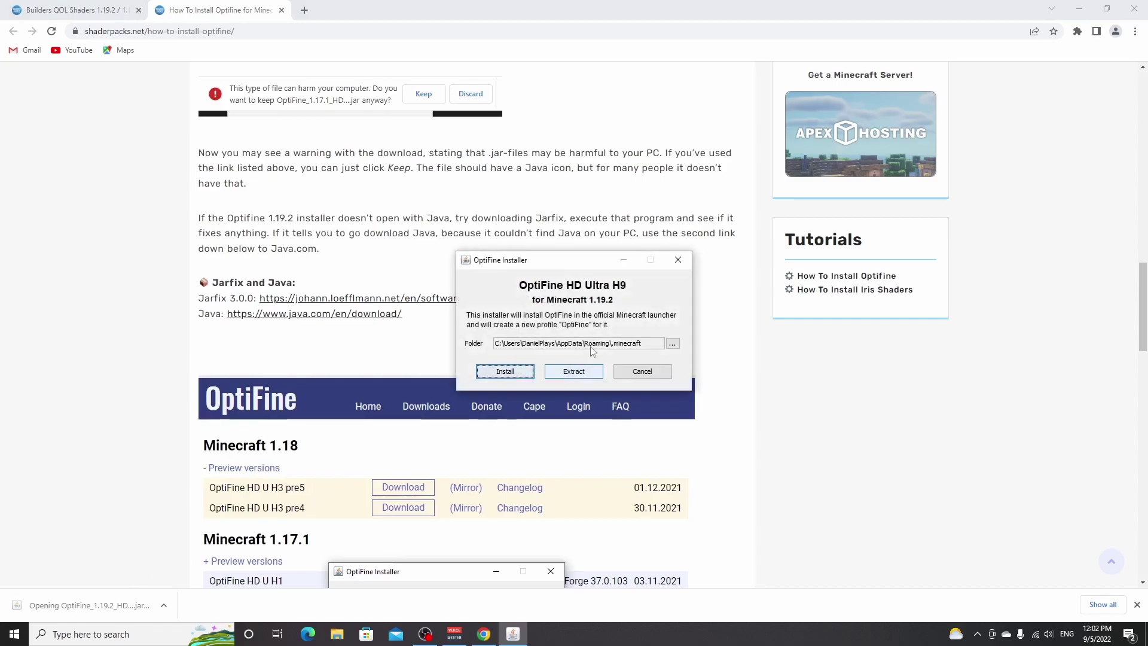
pyautogui.click(505, 371)
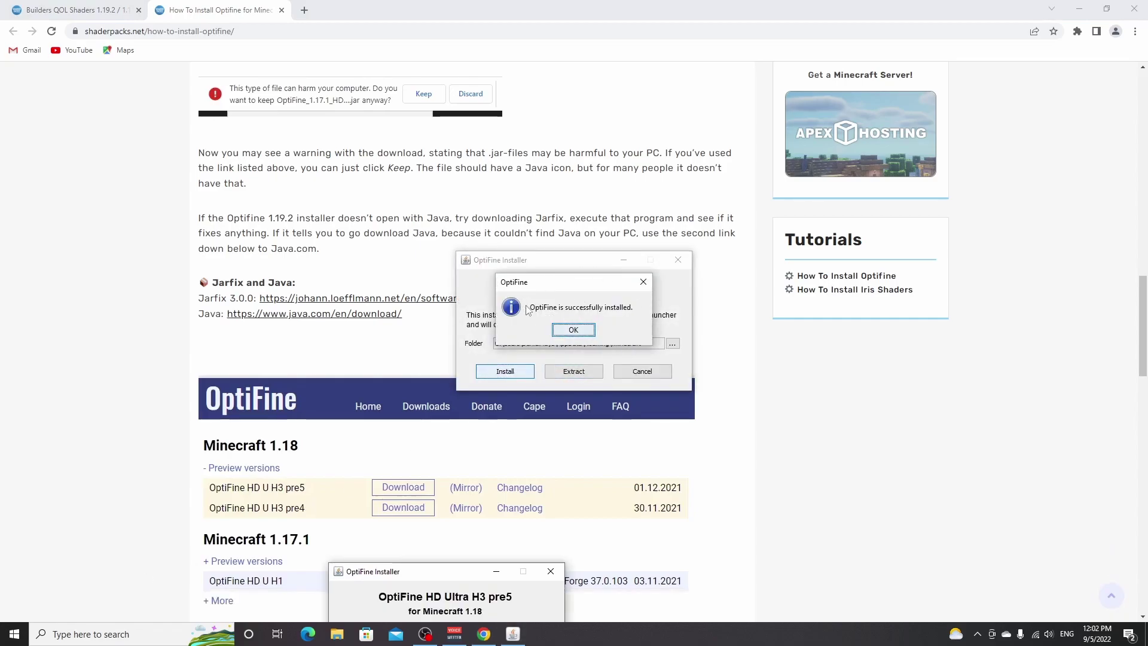
pyautogui.click(573, 331)
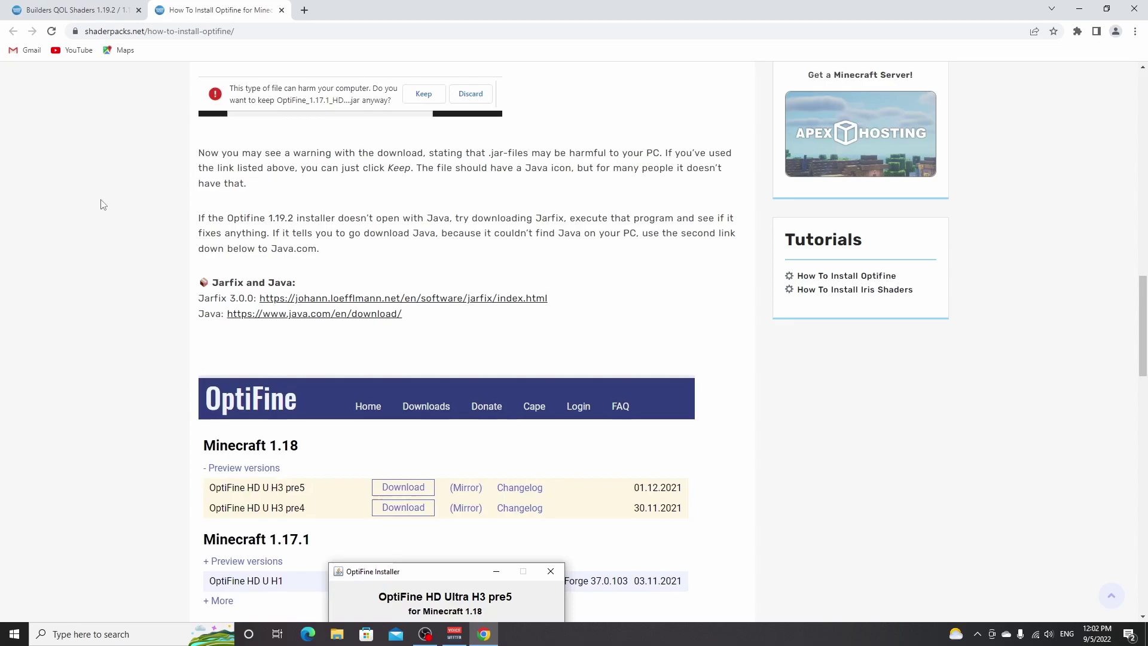
# Step: Download Builder's QoL Shaders 1.19.2 – 1.18.2 from the shader page and place the zip file on the desktop
pyautogui.click(83, 10)
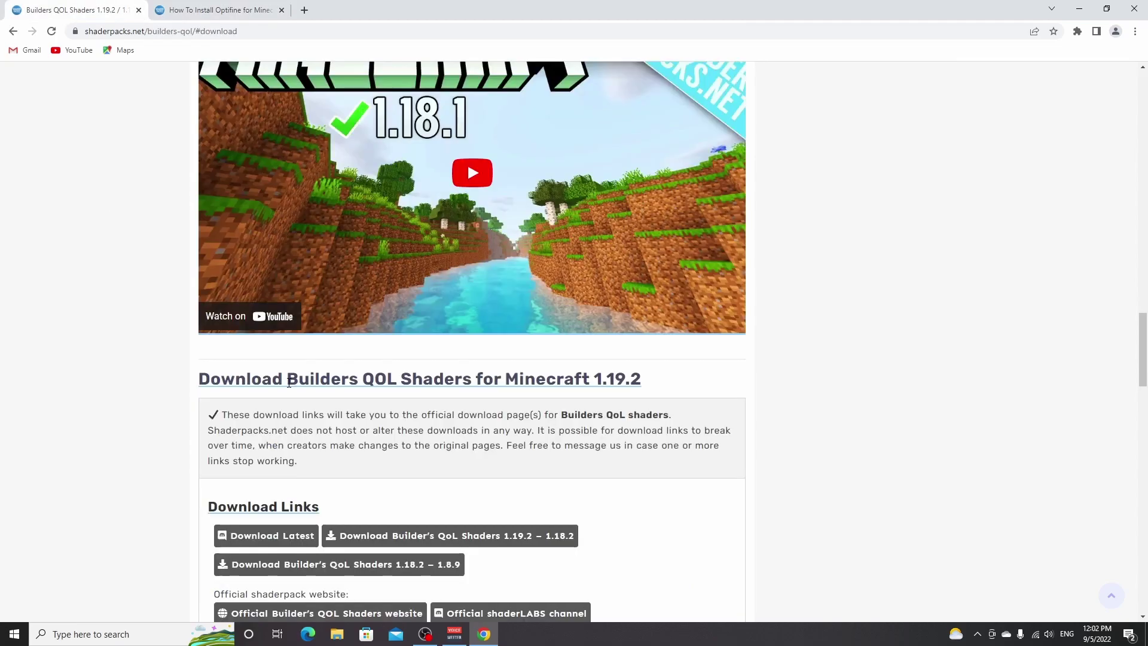
pyautogui.moveTo(287, 379); pyautogui.dragTo(472, 381)
pyautogui.scroll(-6, 469, 375)
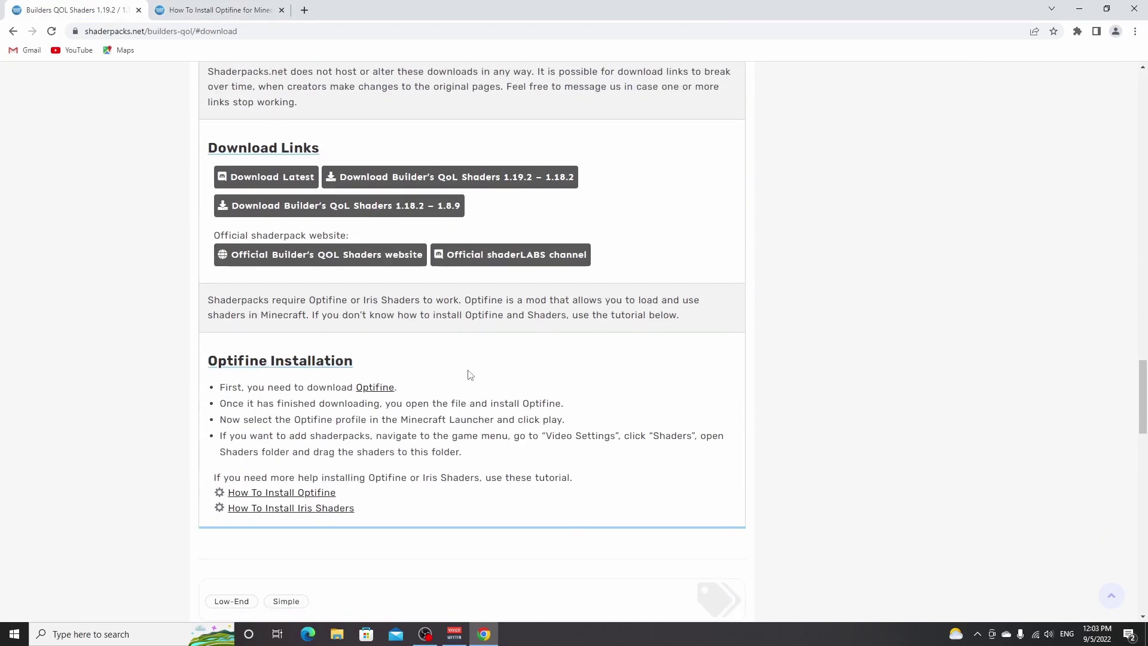
pyautogui.click(432, 180)
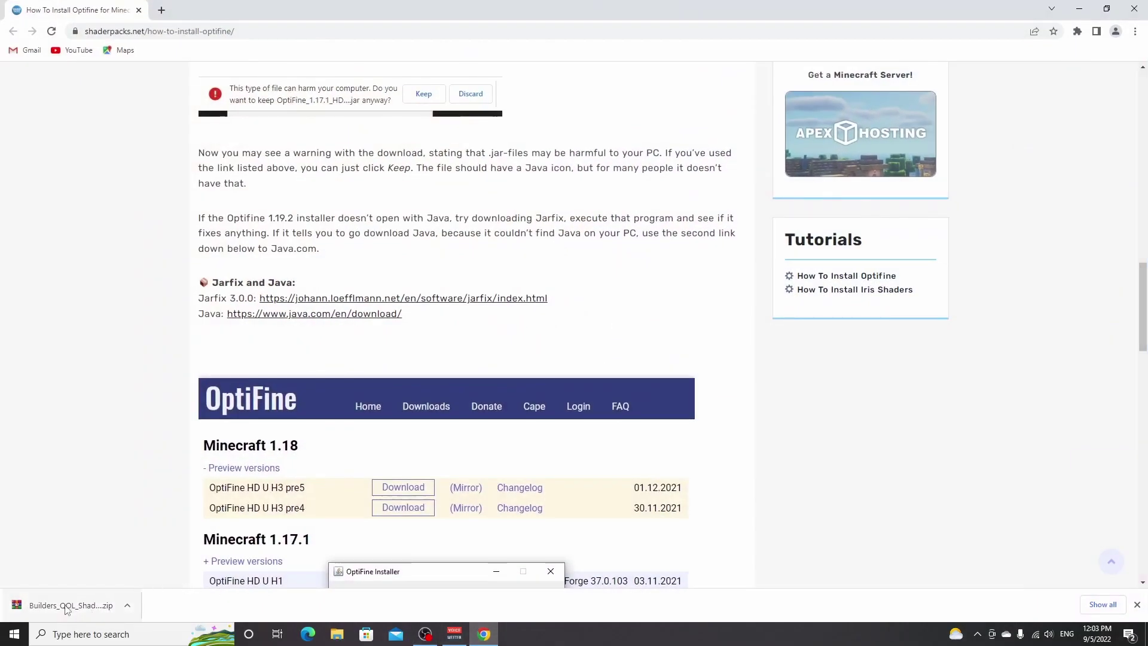
pyautogui.moveTo(65, 605); pyautogui.dragTo(116, 38)
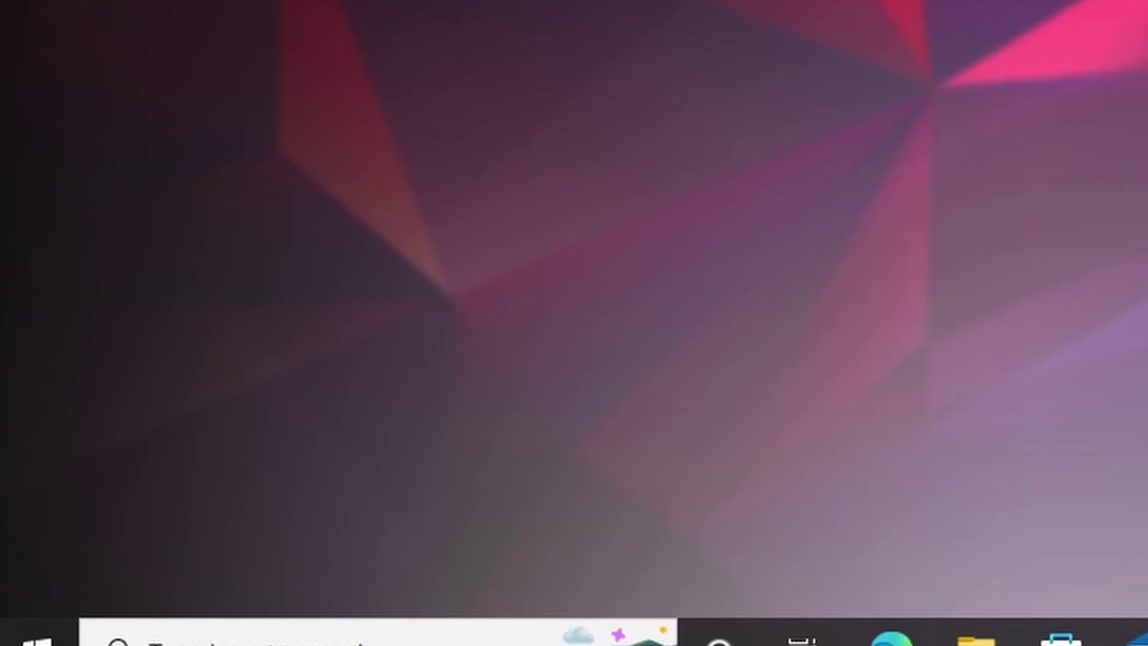
# Step: Open the roaming application data folder by running %appdata%, and go into the .minecraft folder
pyautogui.press('super+r')
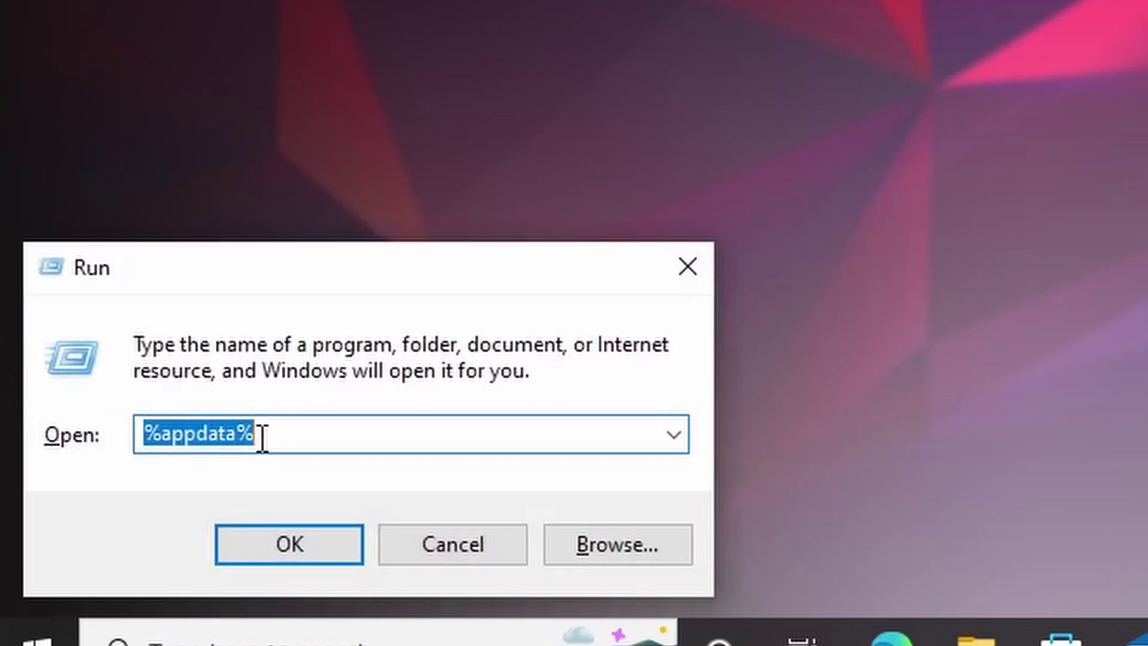
pyautogui.click(290, 544)
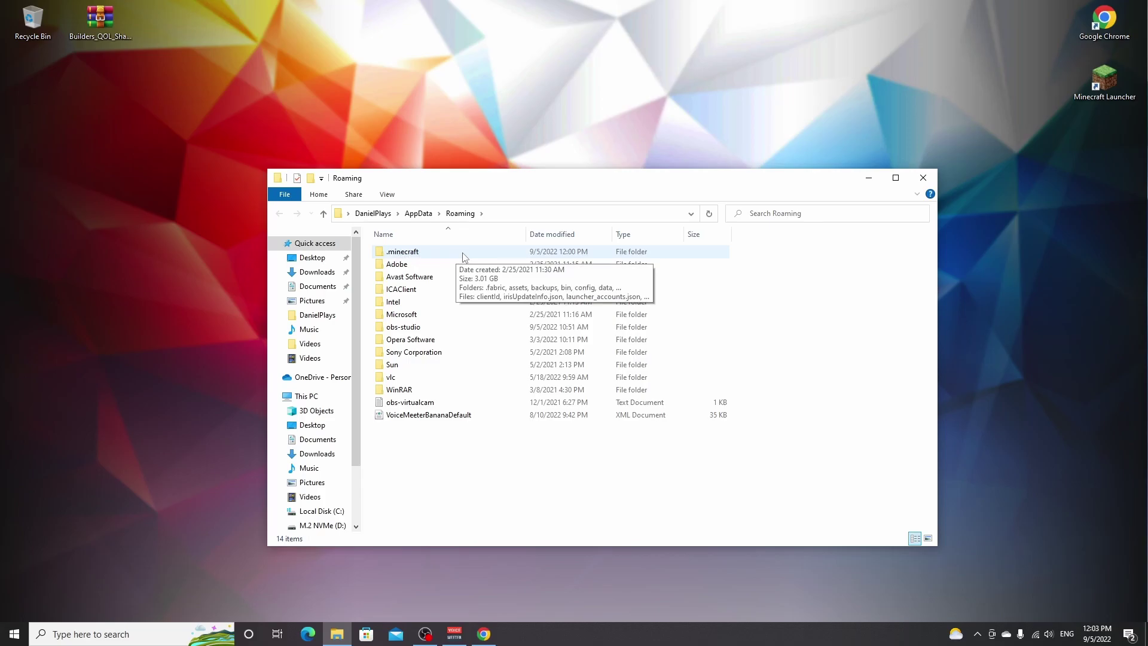
pyautogui.doubleClick(415, 254)
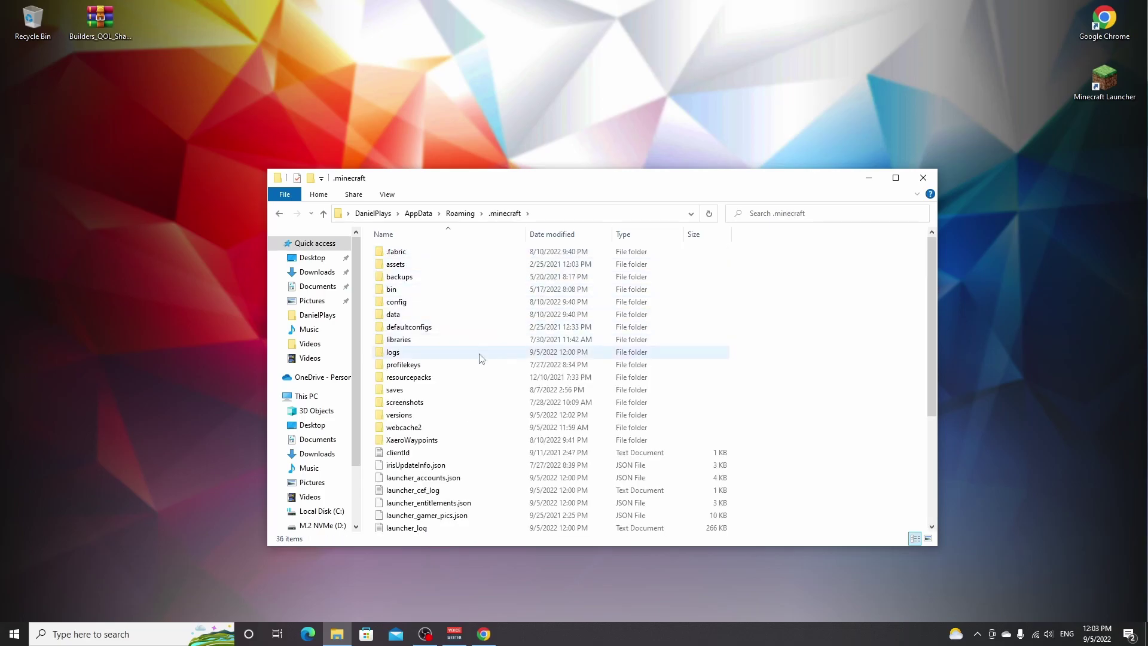
# Step: Create a new folder named shaderpacks inside the .minecraft folder
pyautogui.rightClick(752, 389)
pyautogui.moveTo(810, 532)
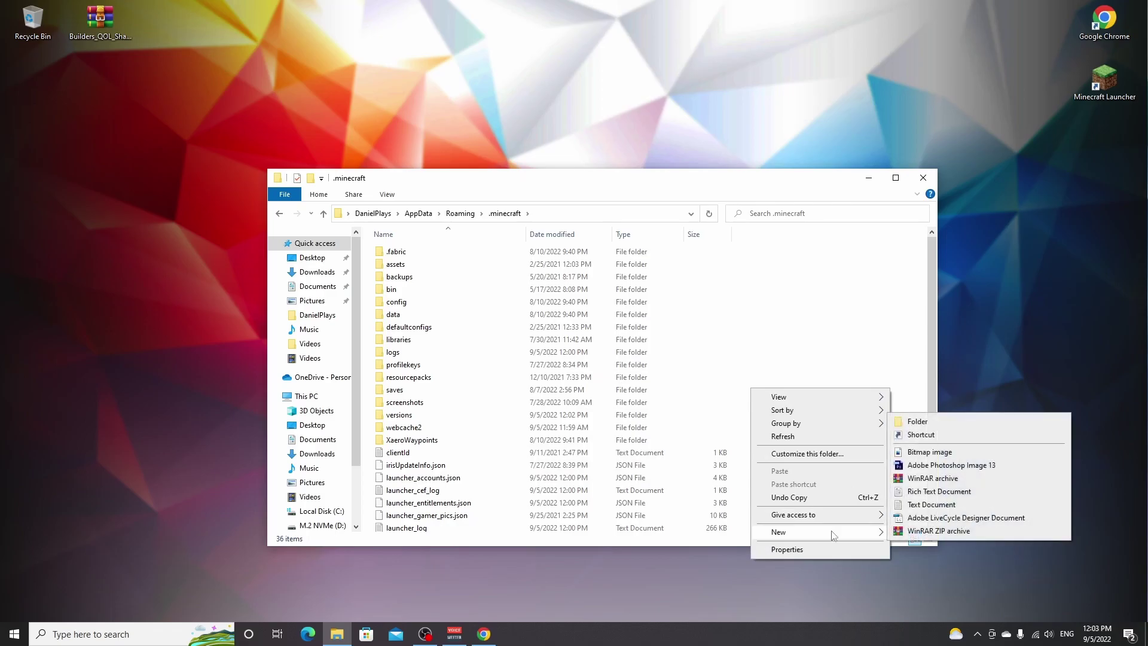
pyautogui.click(930, 424)
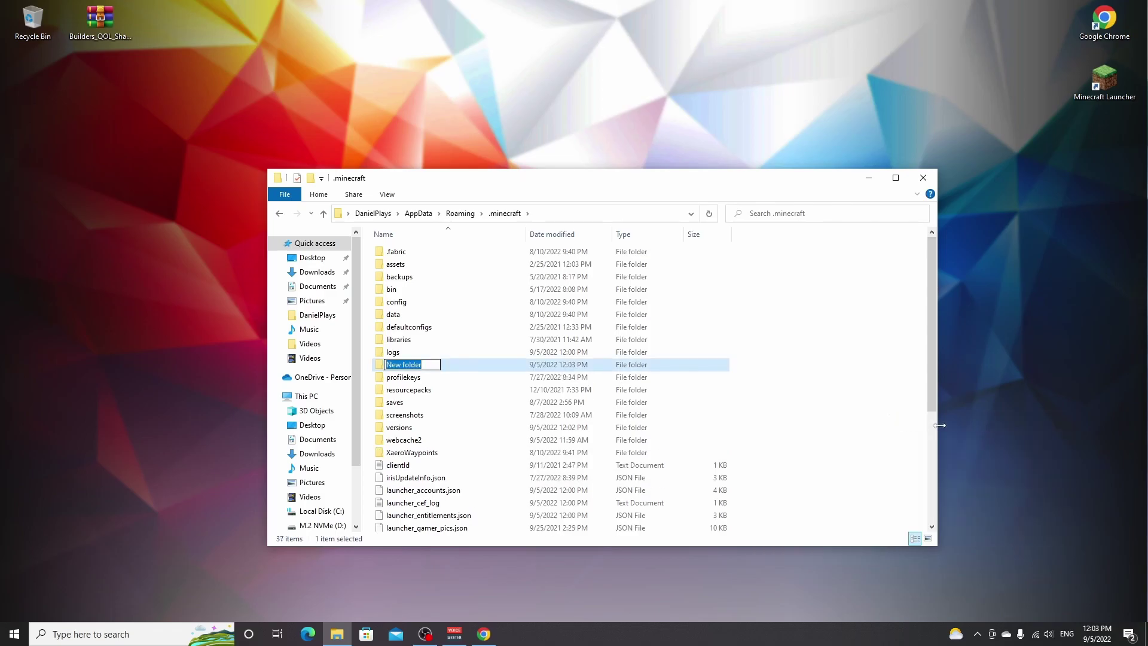
pyautogui.write('shaderpacks')
pyautogui.press('Return')
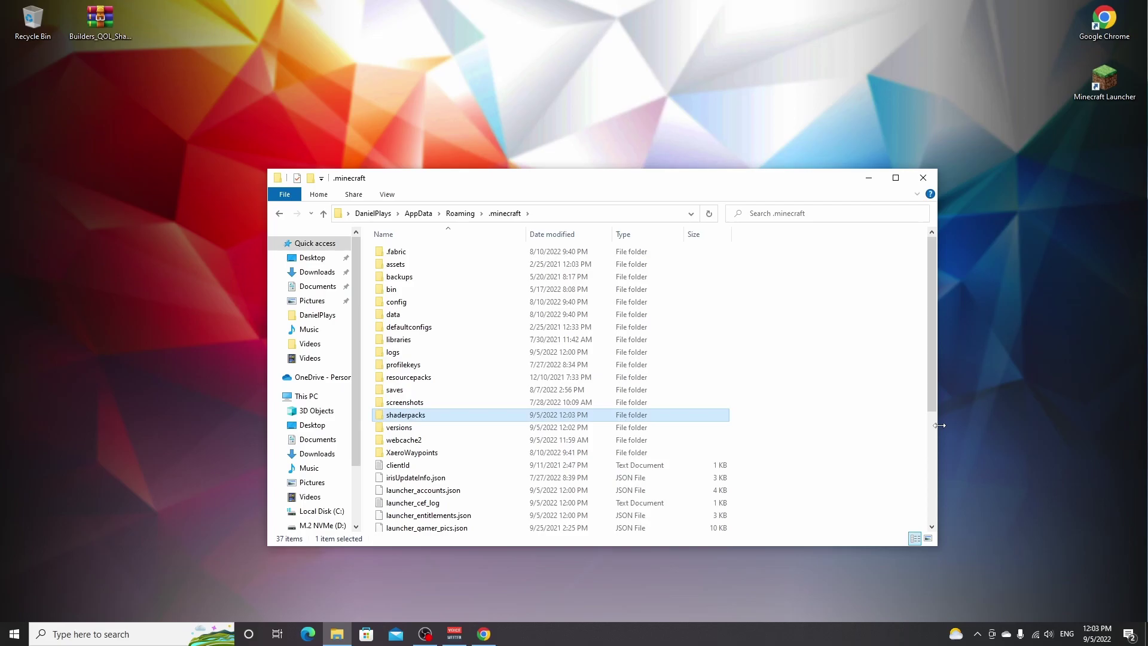
# Step: Move the Builders QOL shader zip from the desktop into the shaderpacks folder and close the folder window
pyautogui.doubleClick(661, 416)
pyautogui.moveTo(100, 21); pyautogui.dragTo(441, 338)
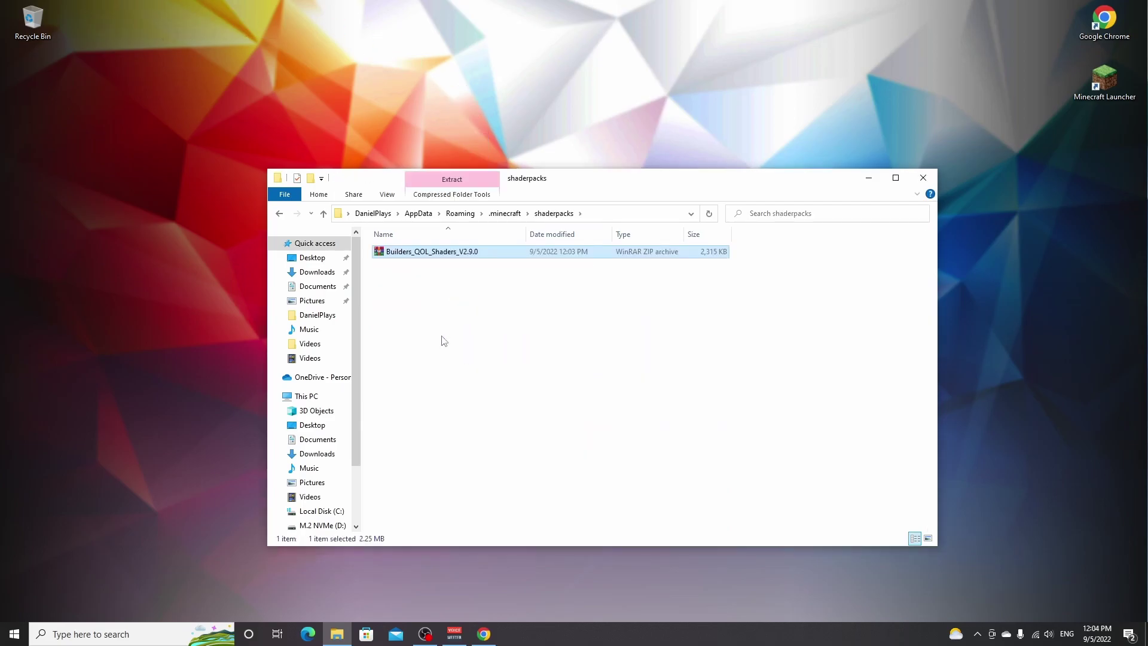
pyautogui.click(922, 178)
# Step: Launch Minecraft with the OptiFine 1.19.2 installation, accepting the modified-installation risks and turning off further warnings about it
pyautogui.doubleClick(1104, 87)
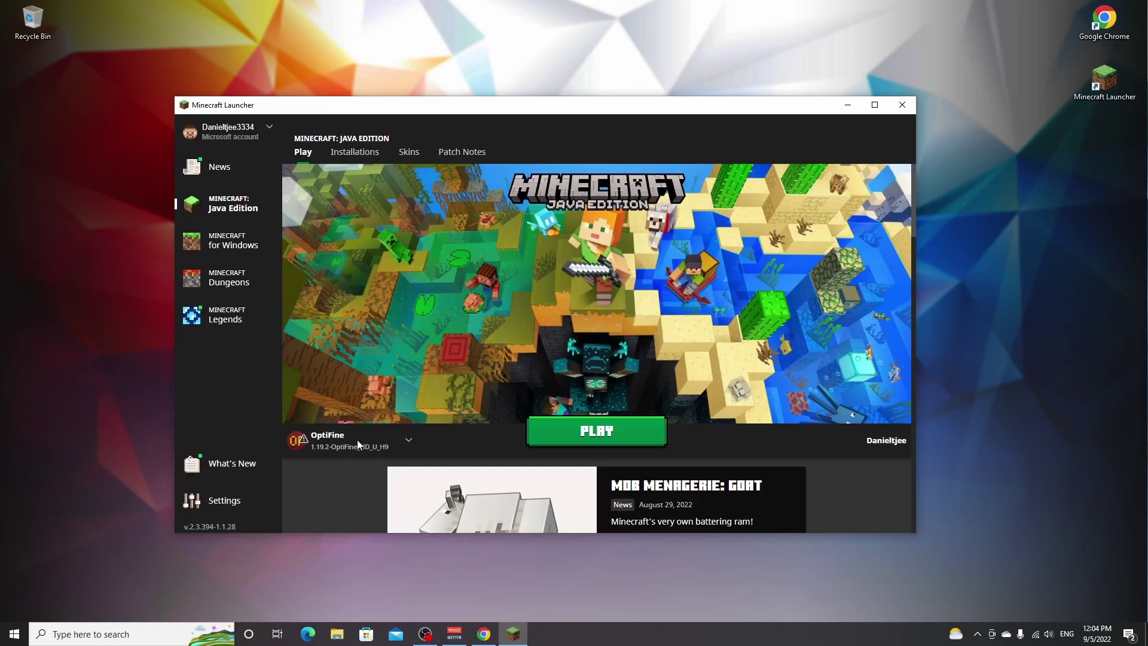
pyautogui.moveTo(311, 443)
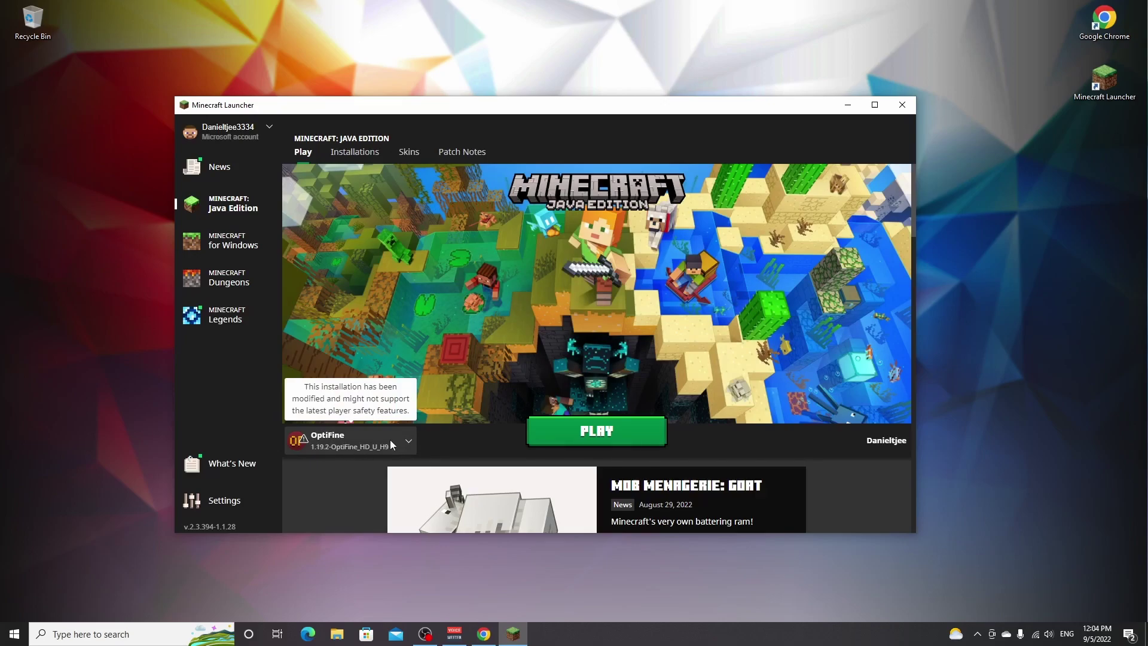
pyautogui.click(598, 430)
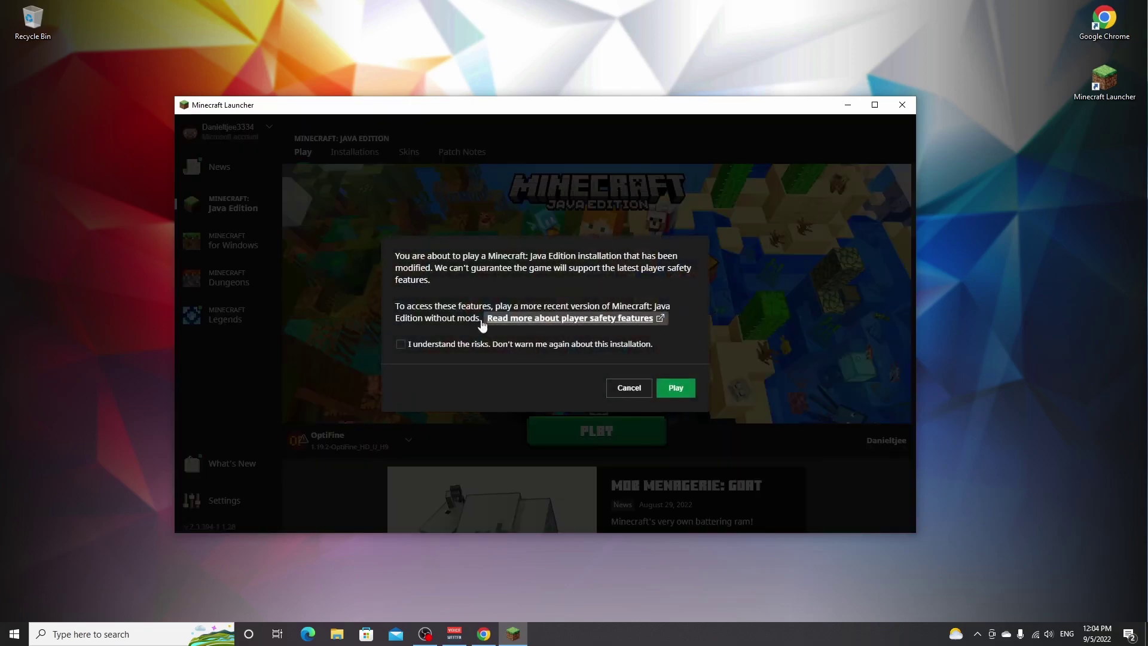
pyautogui.click(401, 345)
pyautogui.click(676, 389)
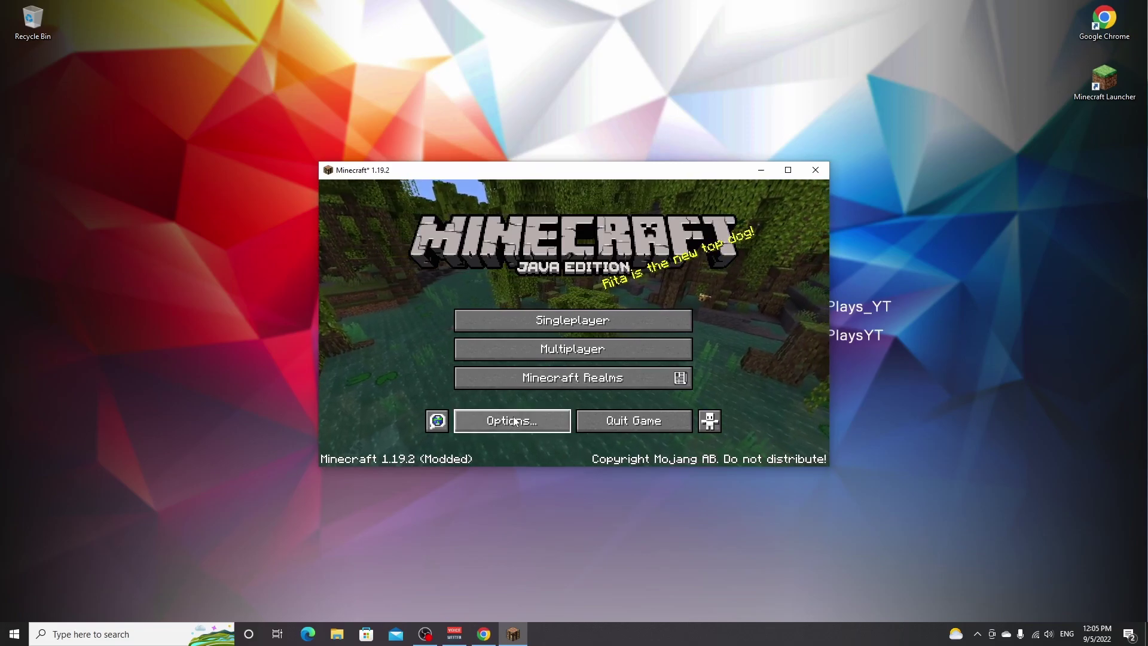
# Step: Activate the Builders_QOL_Shaders_V2.9.0.zip shader pack in the game's video settings
pyautogui.click(512, 420)
pyautogui.click(477, 318)
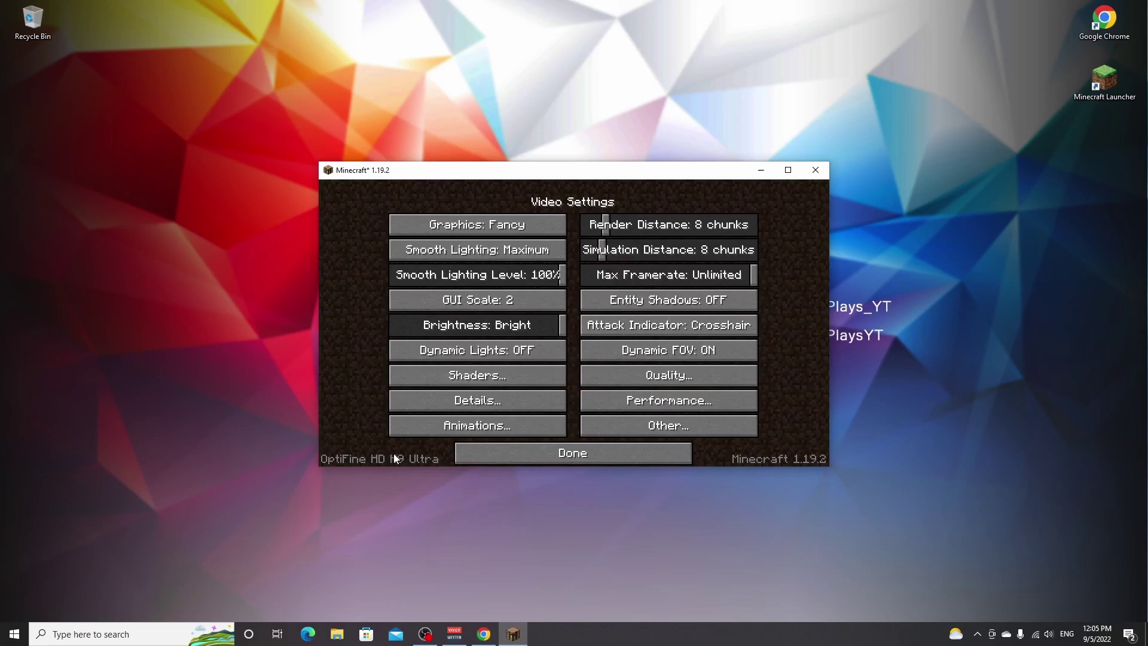
pyautogui.click(472, 378)
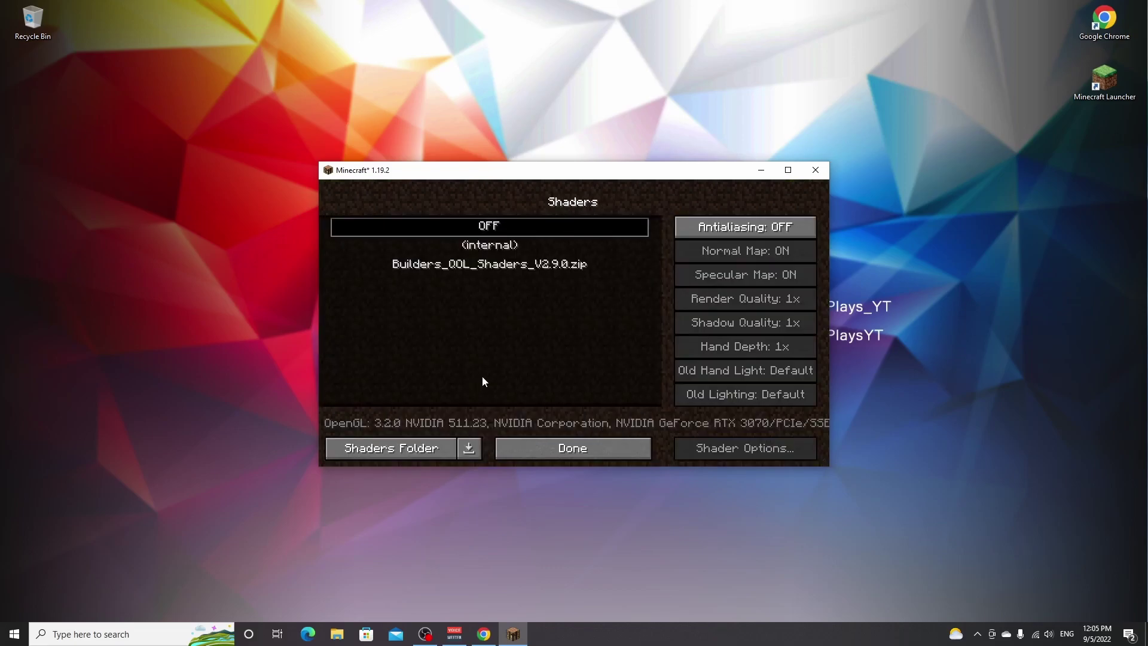
pyautogui.click(491, 269)
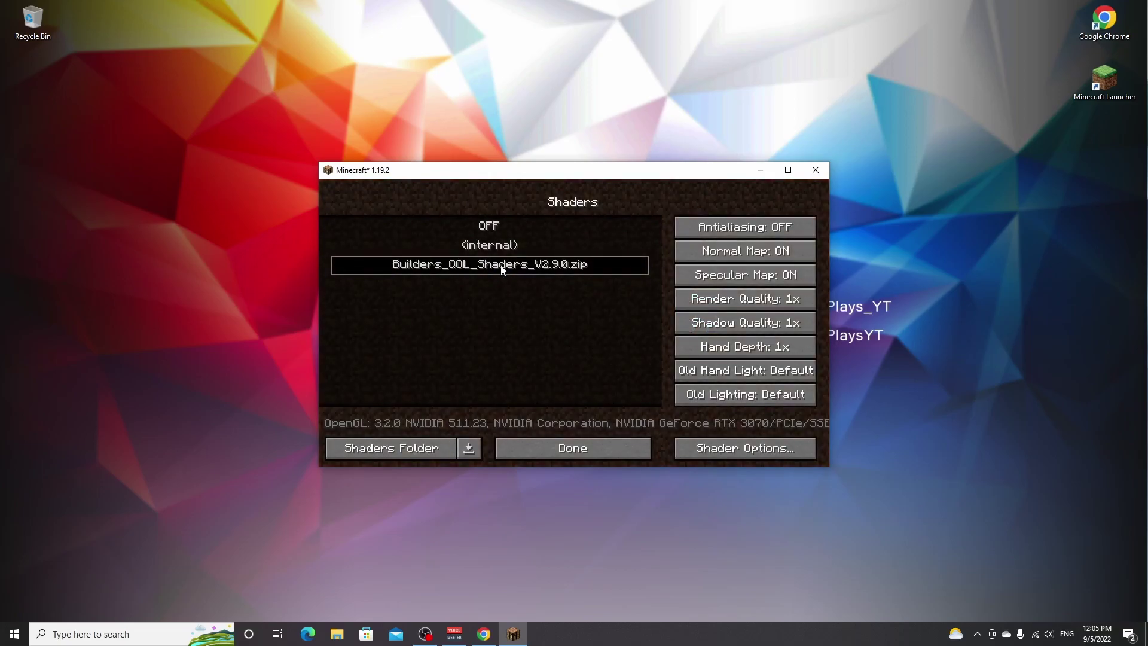
# Step: View the shader pack's option categories without changing them, and return to the game's title screen
pyautogui.click(746, 455)
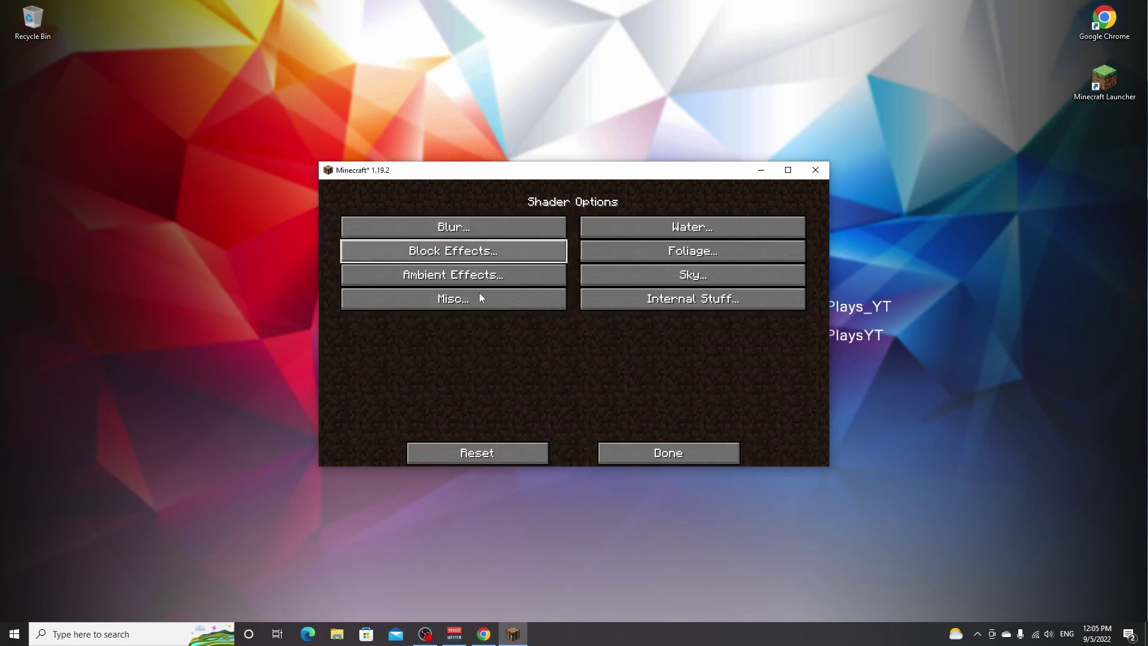
pyautogui.click(668, 453)
pyautogui.click(566, 452)
pyautogui.click(566, 453)
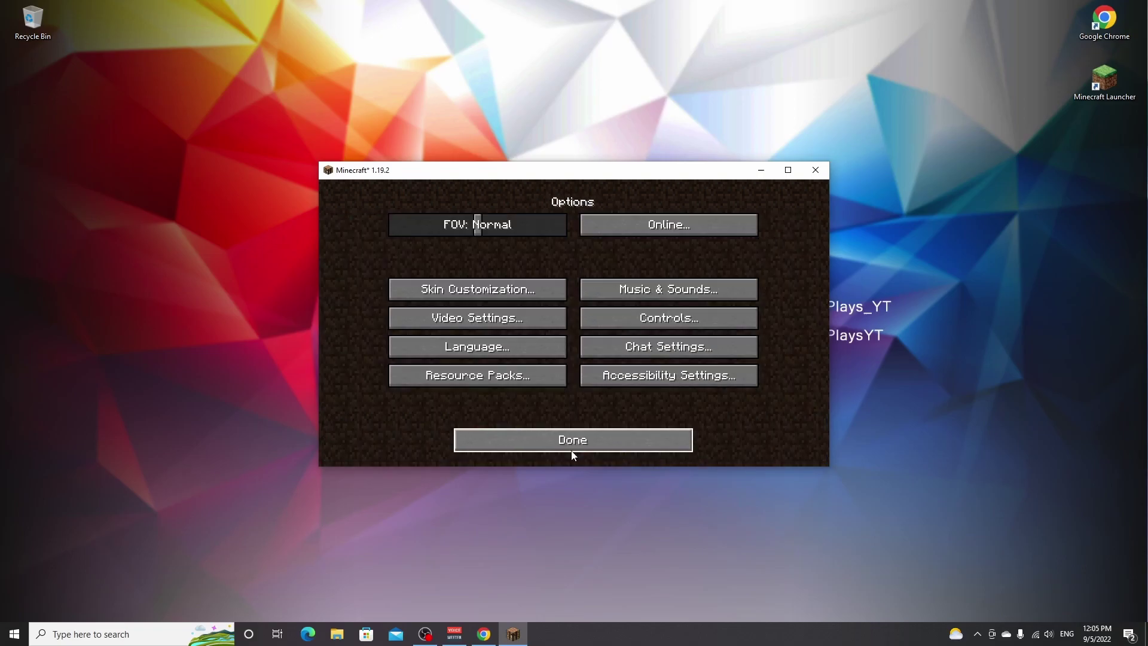
pyautogui.click(572, 443)
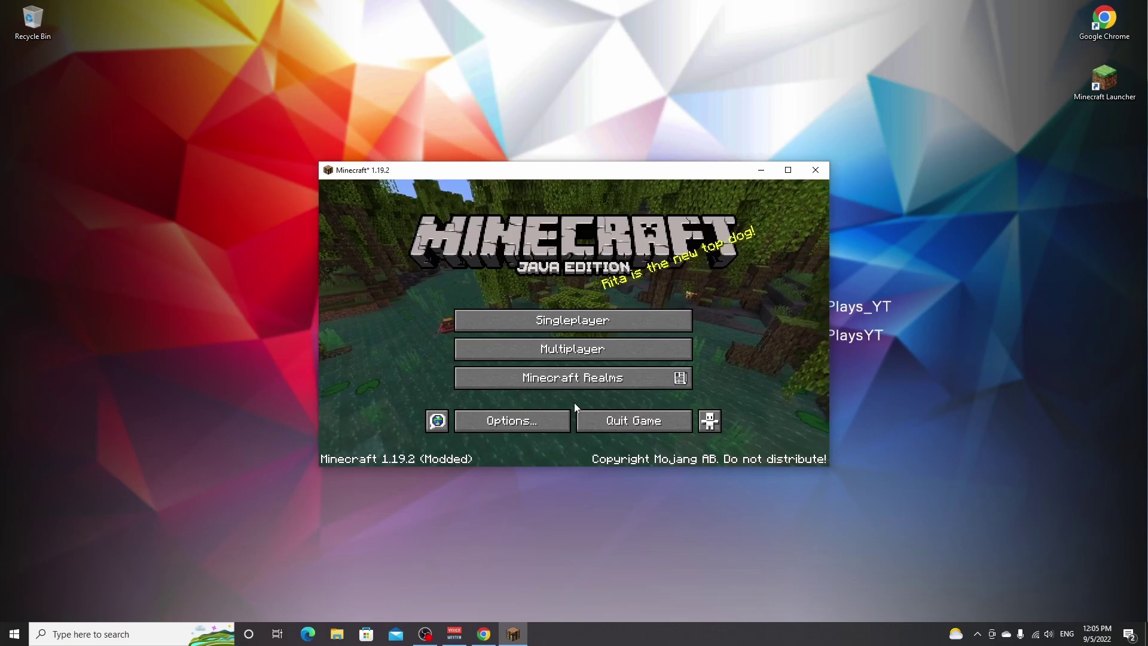